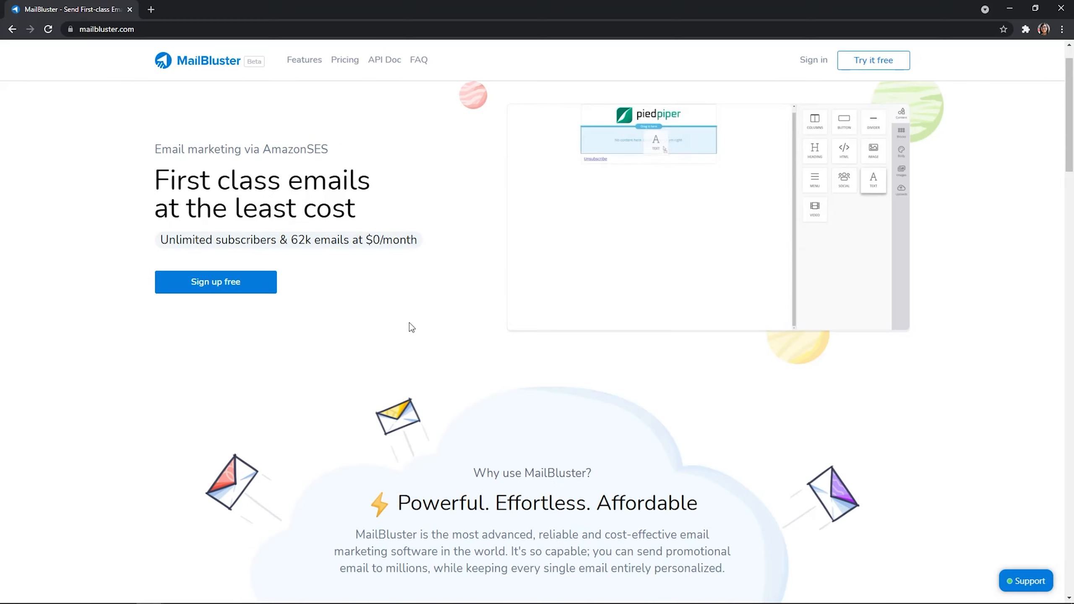
Sign in to the account and start creating a new lead segment
click(819, 62)
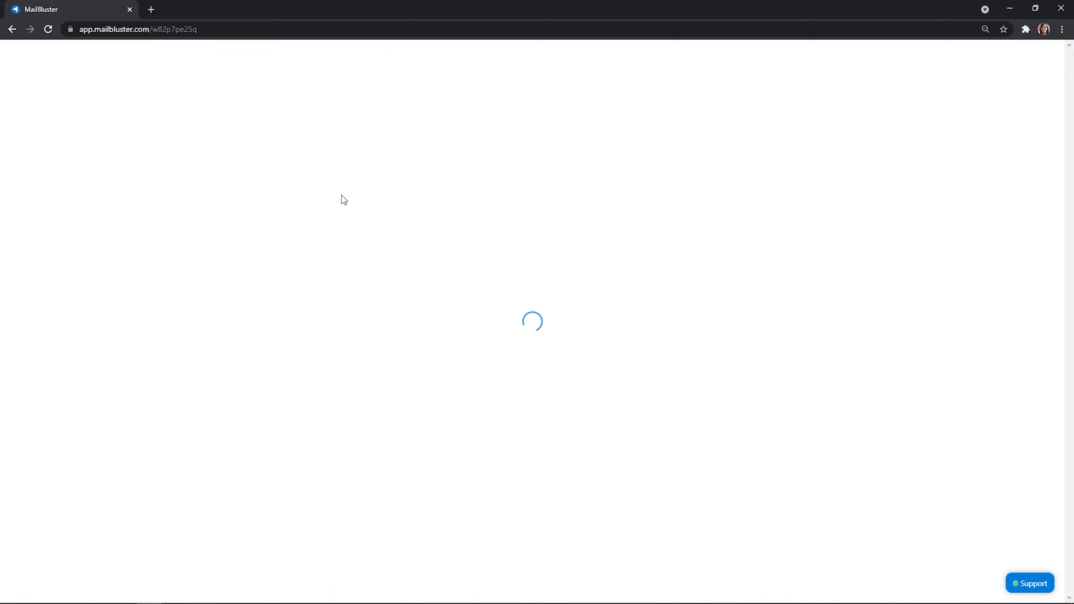
click(203, 228)
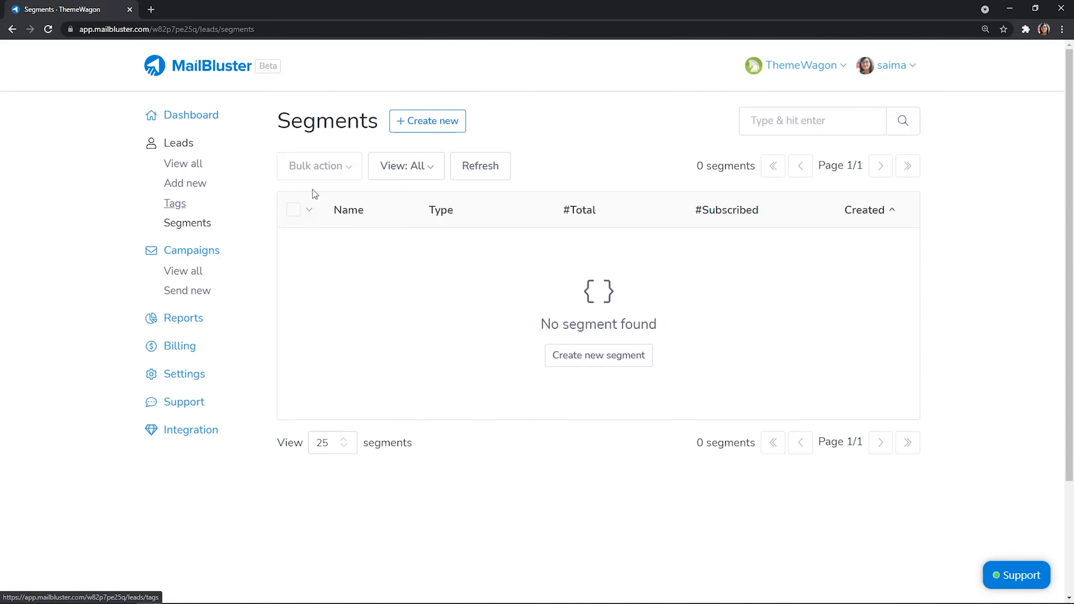
click(429, 129)
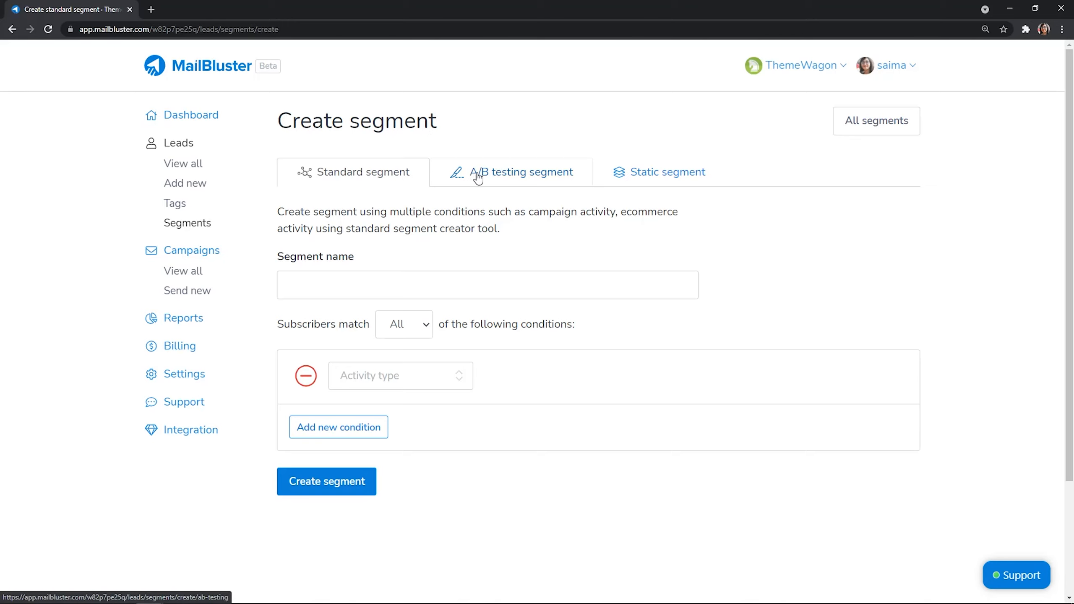
Review the A/B testing and static segment forms and the activity types offered for a standard segment
click(494, 178)
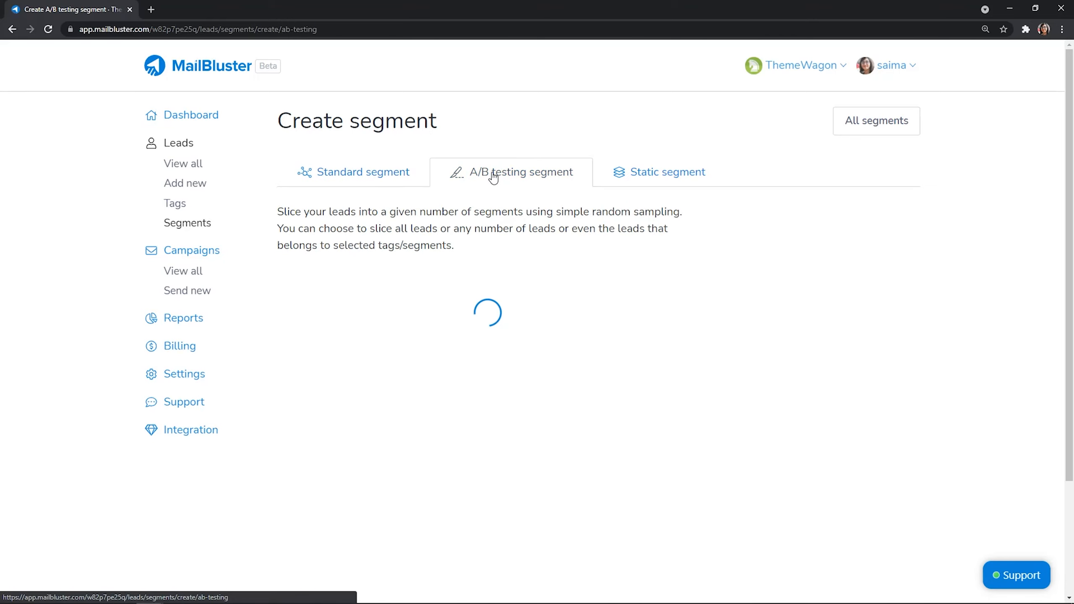
click(629, 179)
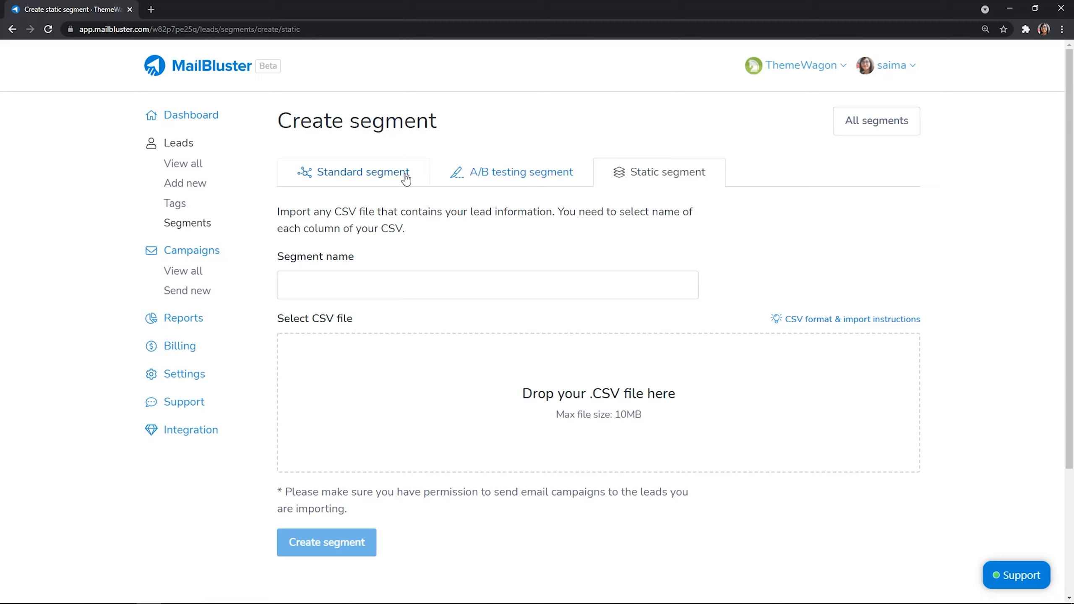
click(366, 182)
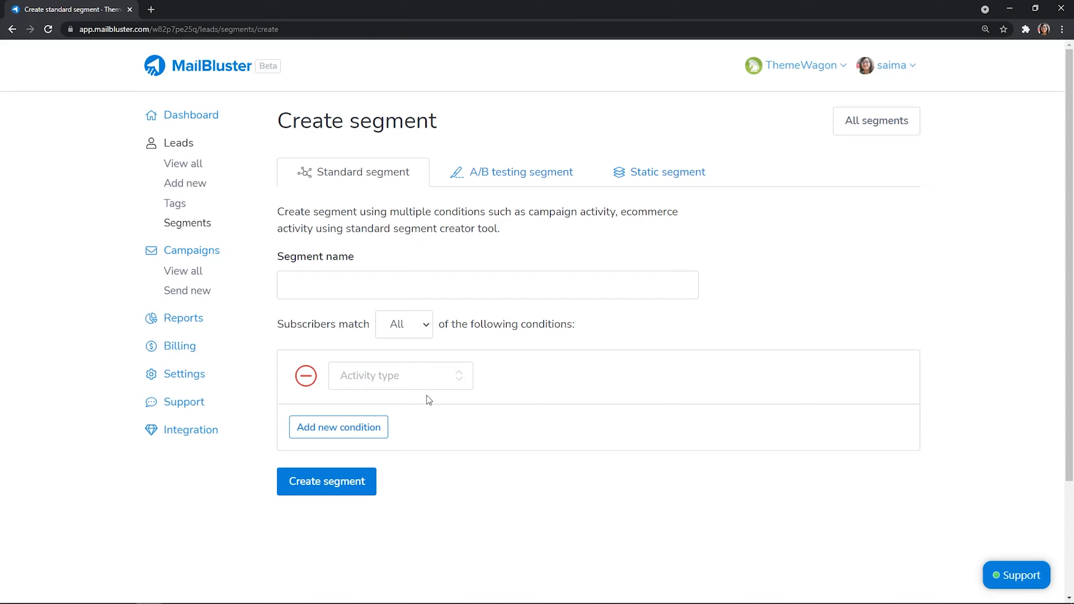
click(407, 380)
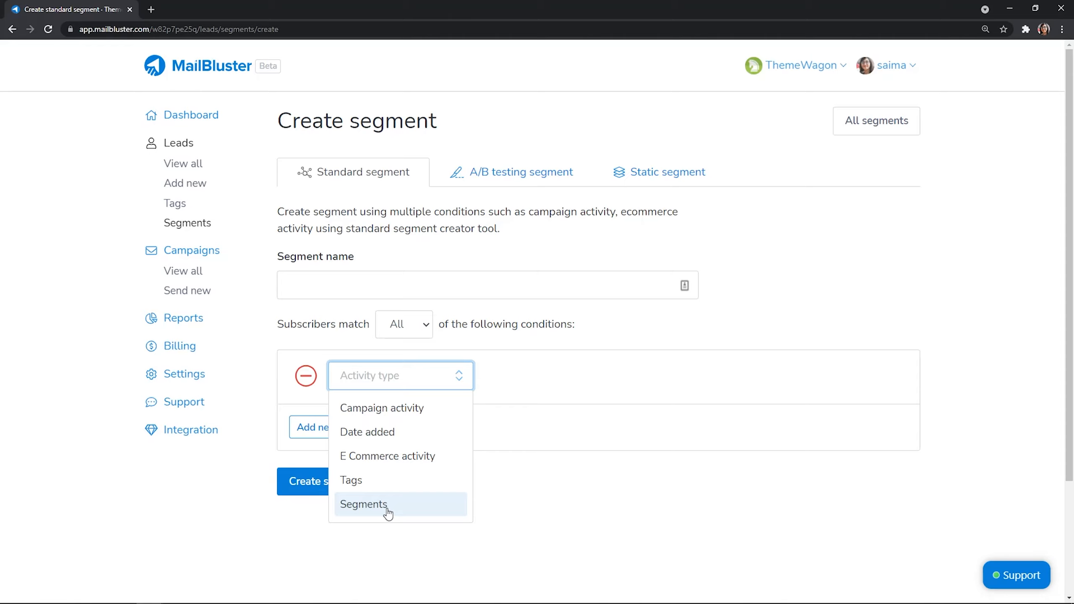
Name the standard segment "Unopened BlackFriday" and set its condition to Campaign activity, Did not open, All of the selected campaigns, Black Friday Sale
click(305, 285)
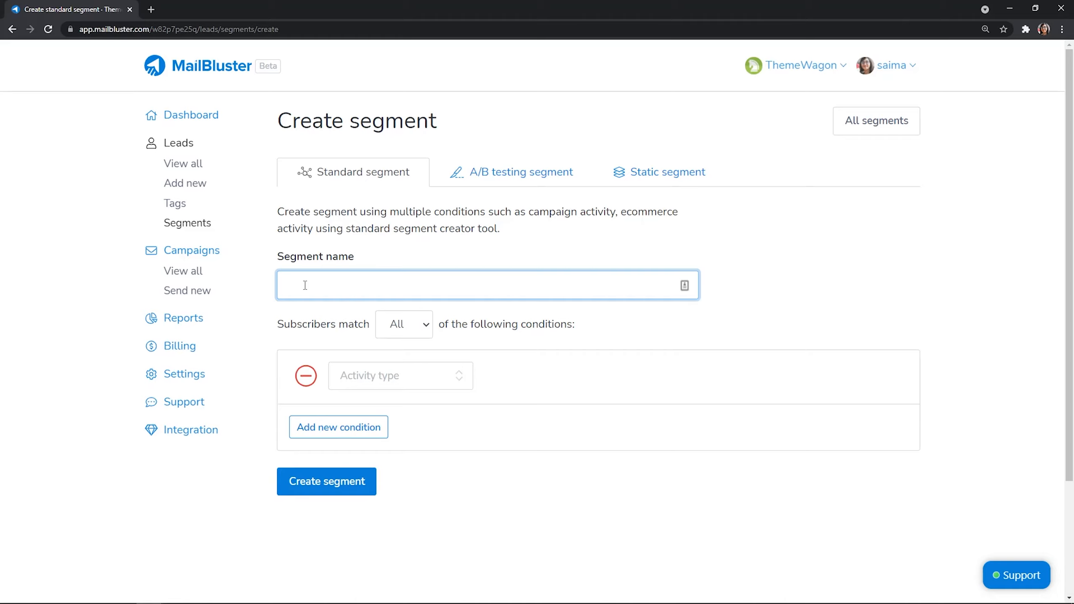
text(Unopened BlackFriday)
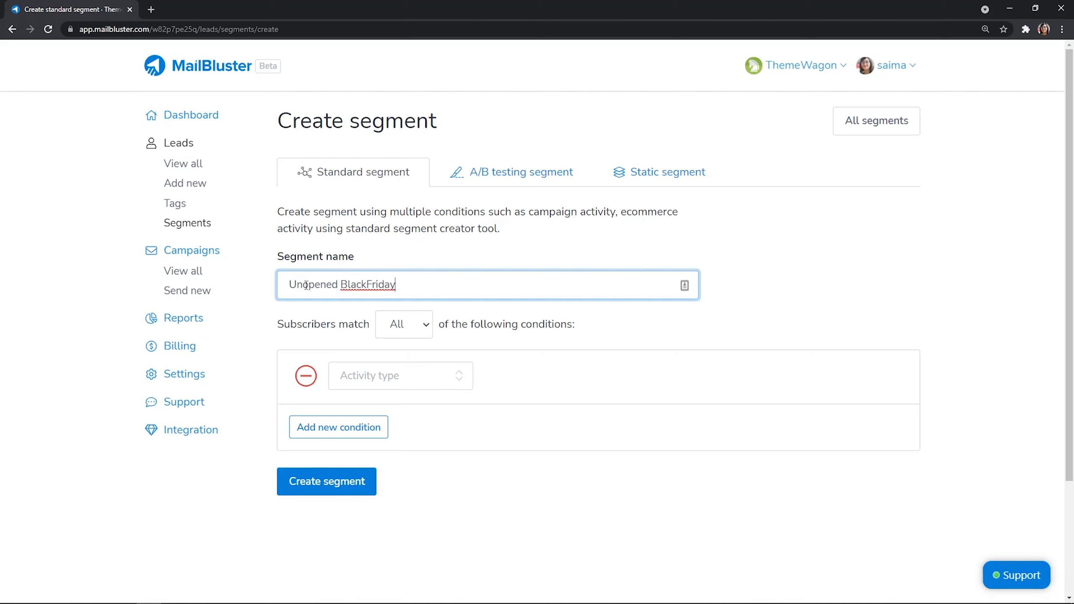
click(425, 387)
click(427, 410)
click(523, 388)
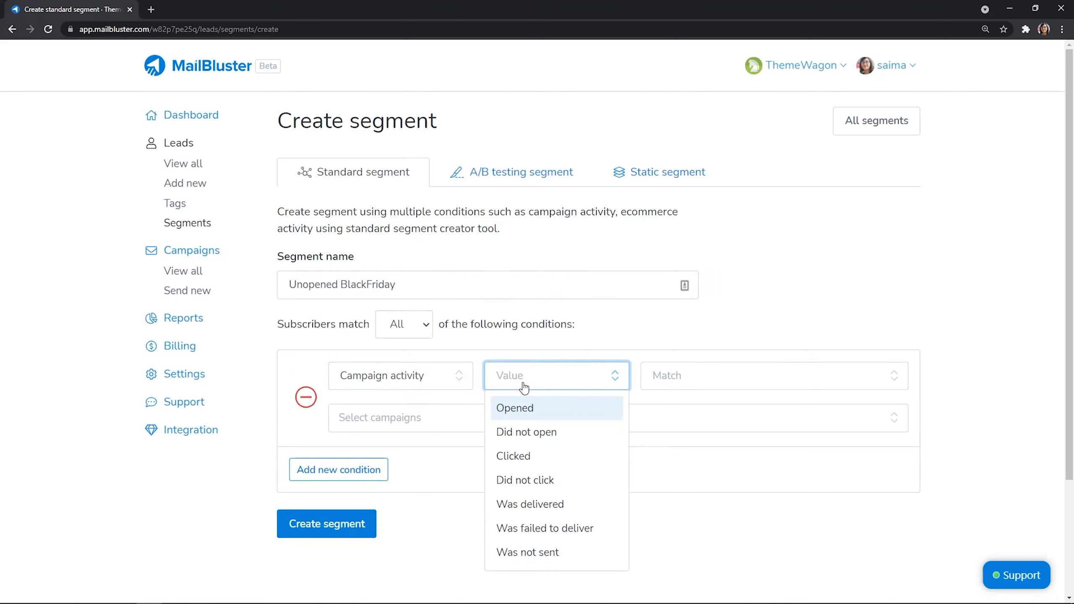
click(537, 436)
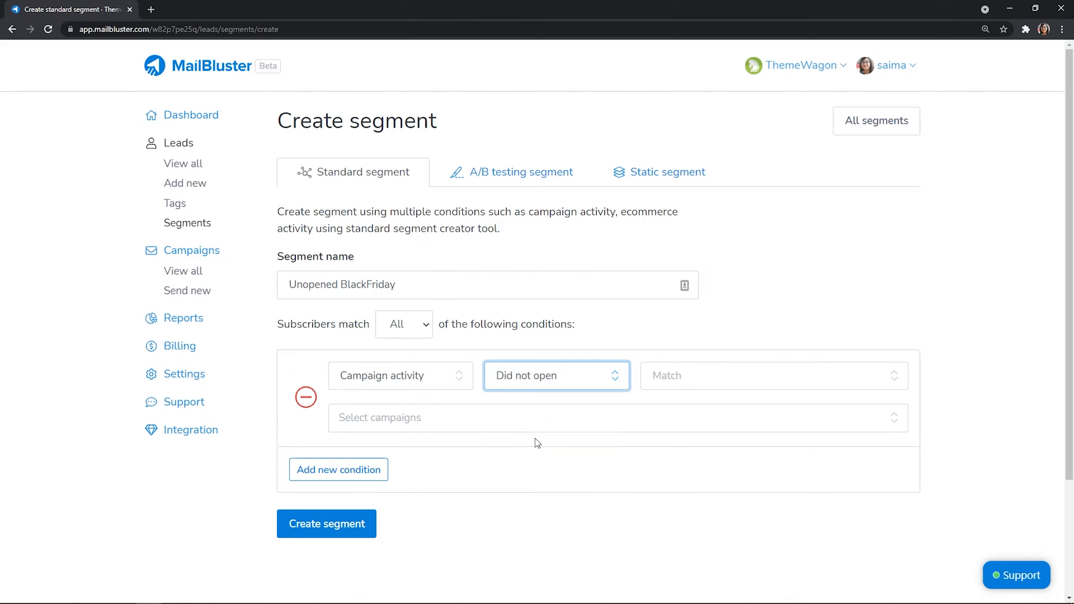
click(682, 384)
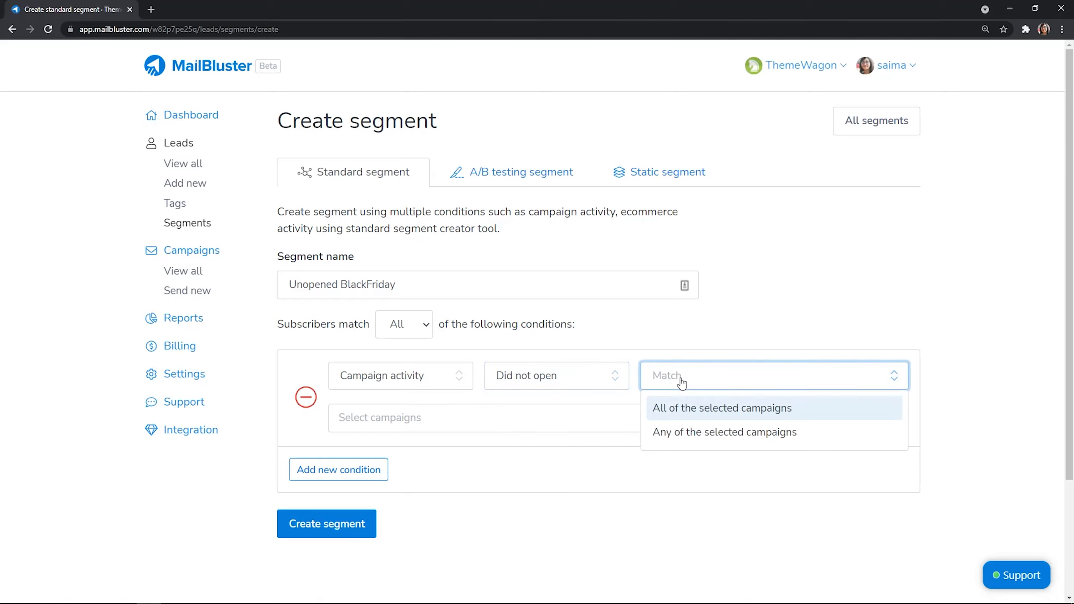
click(681, 409)
click(415, 418)
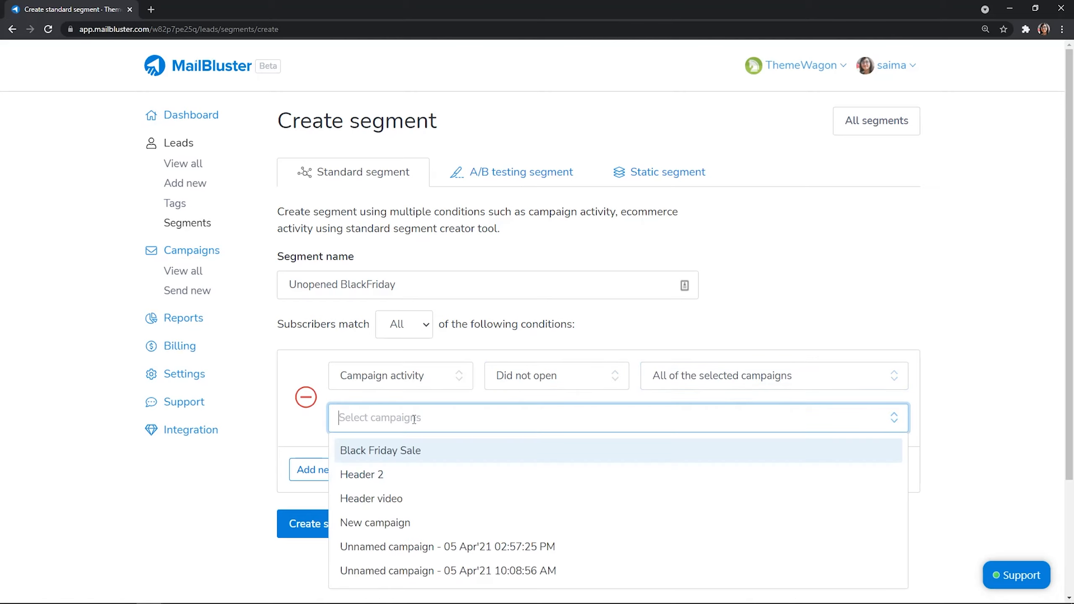
click(414, 450)
click(172, 501)
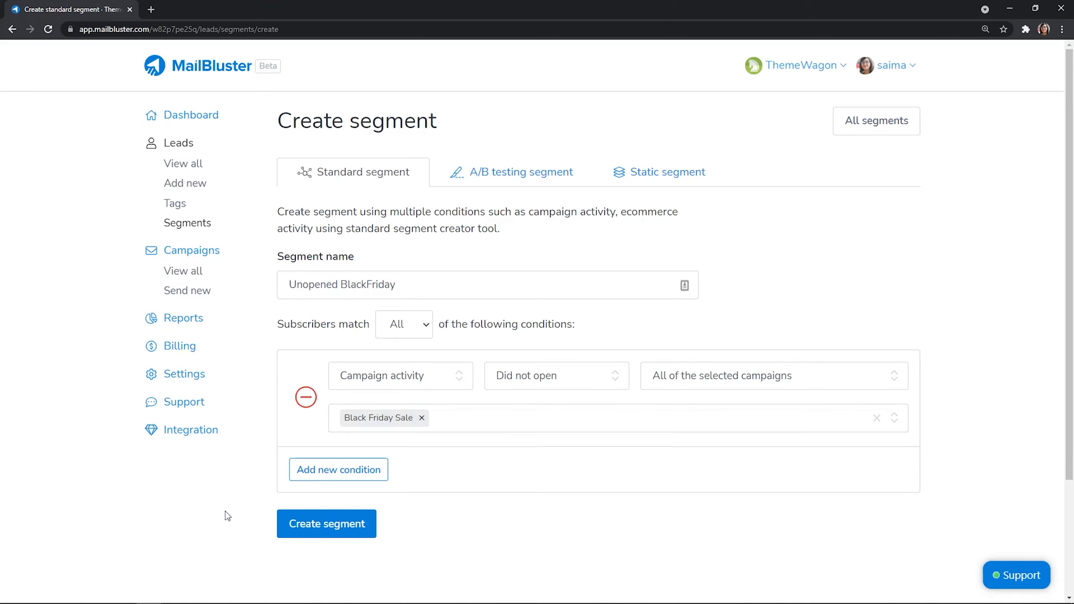
Add a second condition of Campaign activity, Was delivered, All of the selected campaigns, Black Friday Sale, and create the segment
click(345, 476)
click(345, 476)
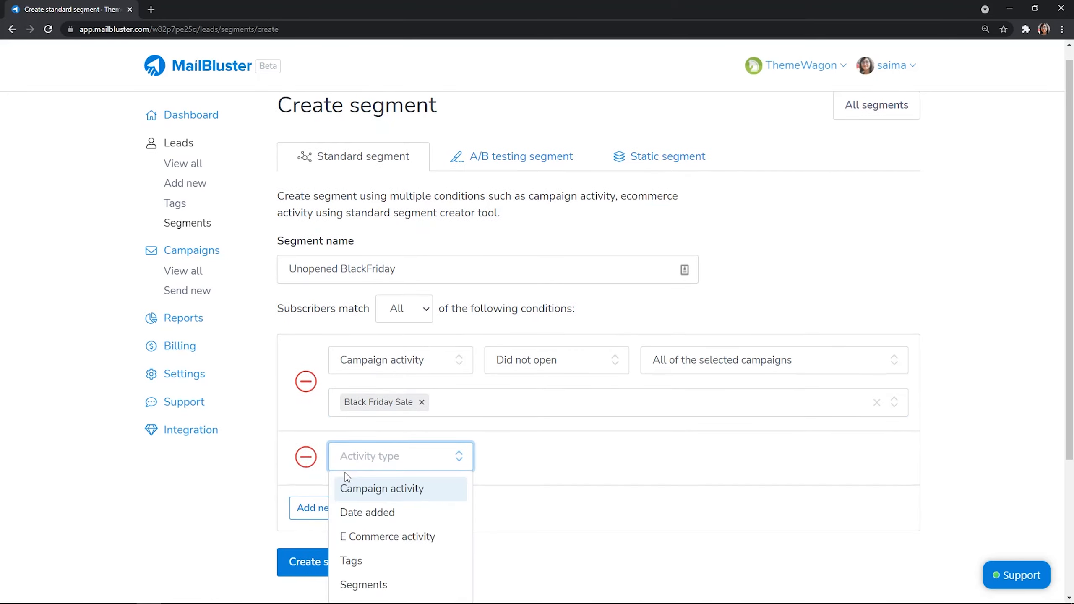
click(350, 487)
click(521, 463)
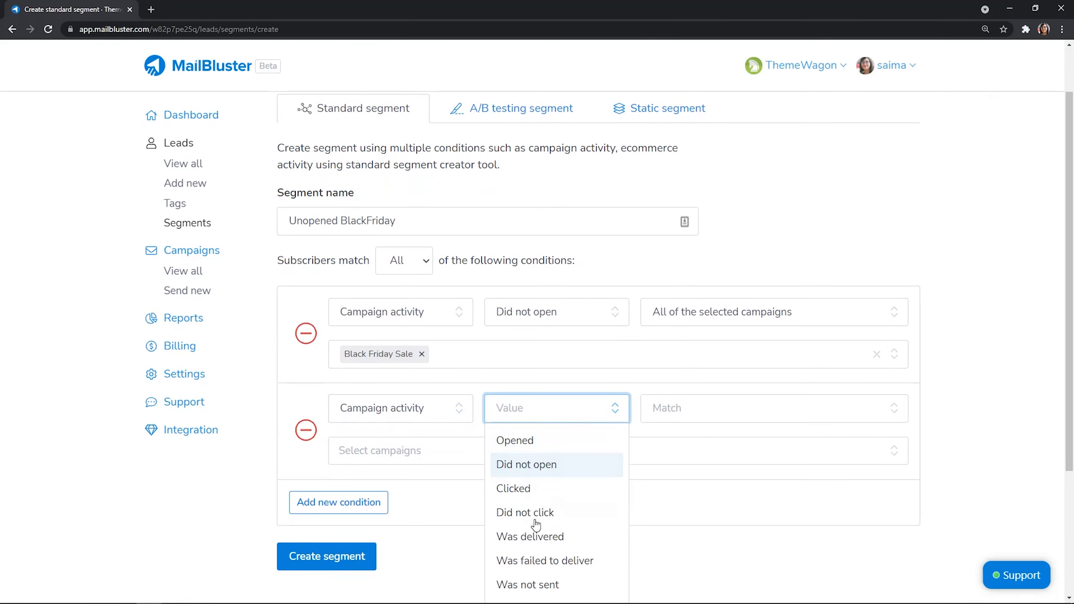
click(537, 542)
click(695, 412)
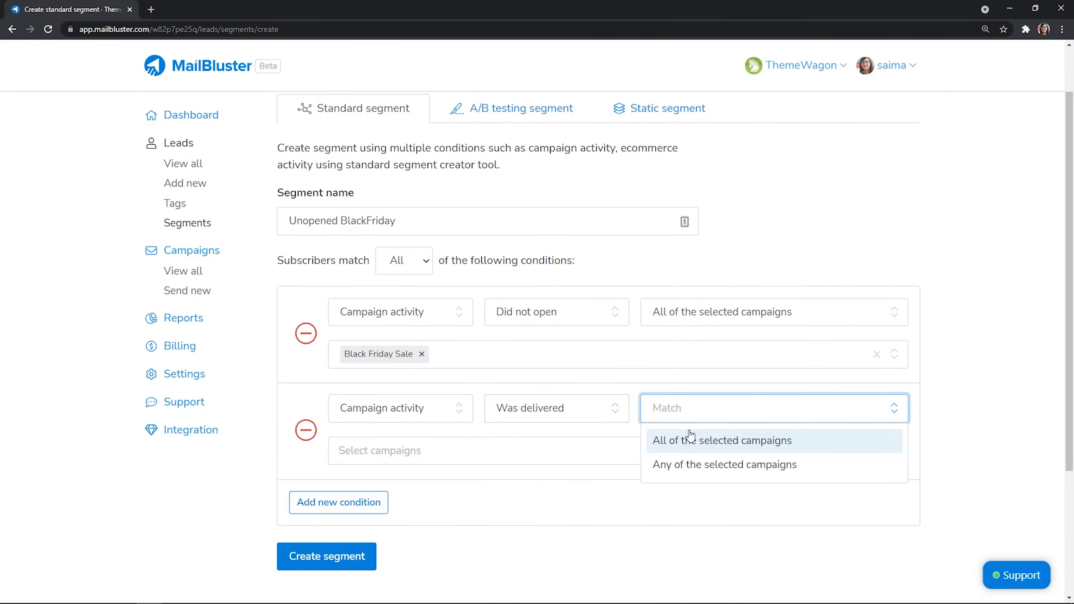
click(688, 439)
click(440, 451)
click(436, 464)
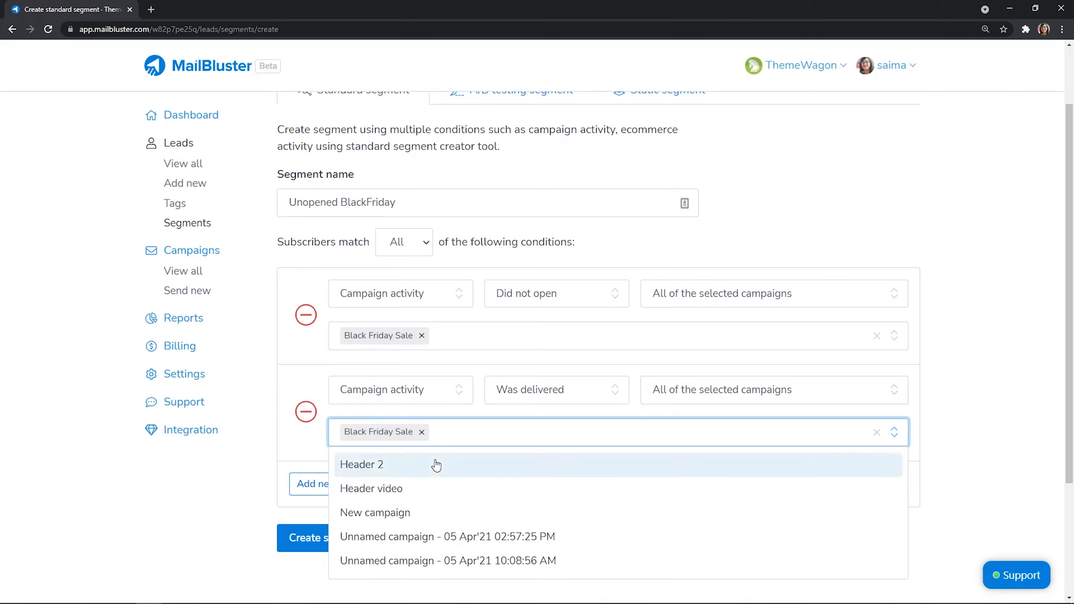
click(92, 516)
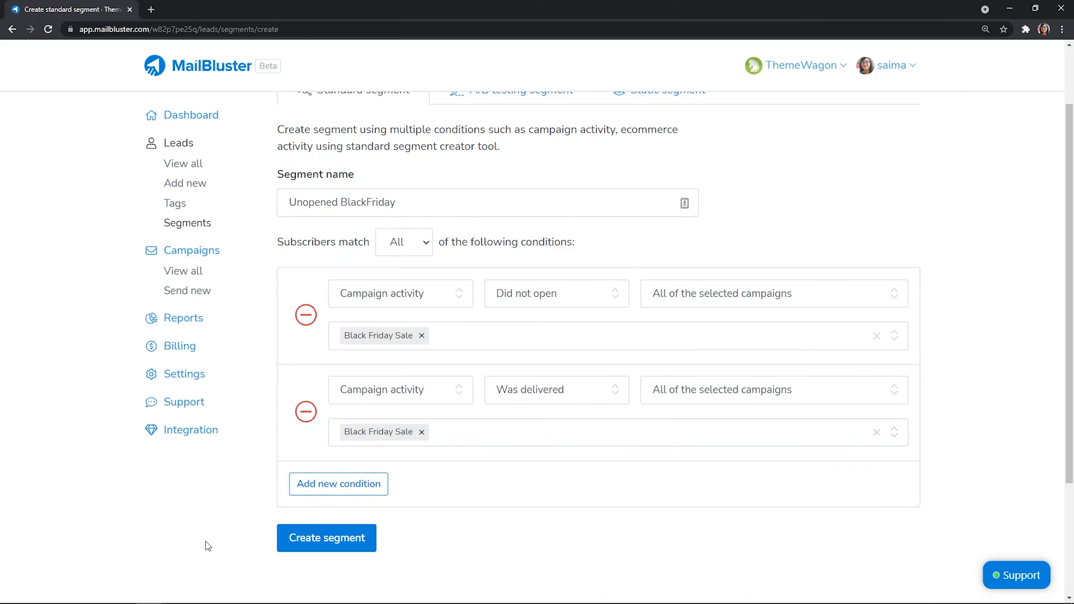
click(338, 546)
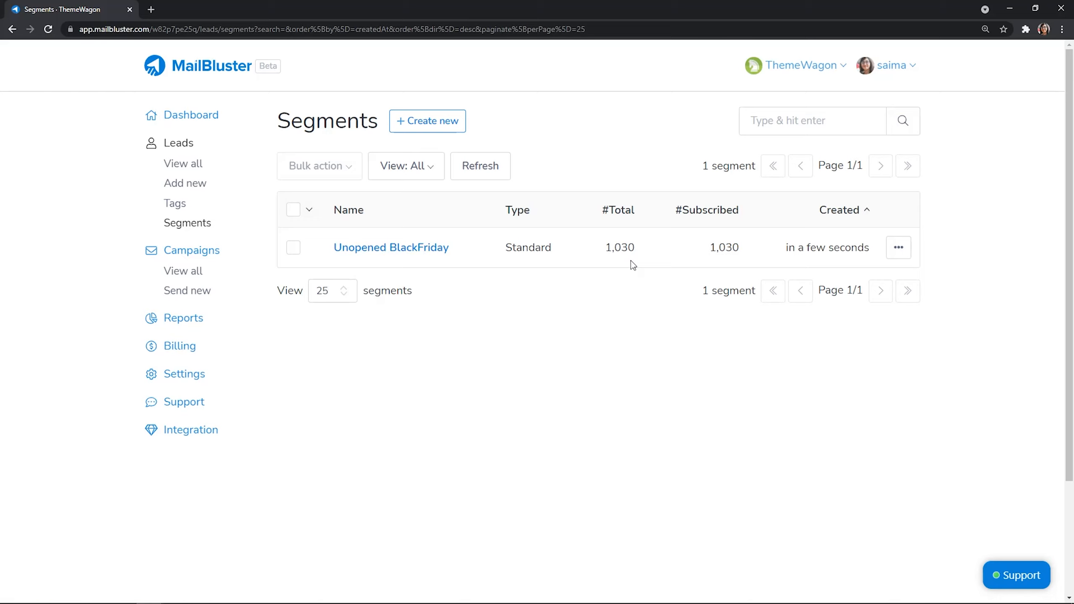
Create A/B testing segments named "Domain WarmUp" from all leads, split into 10 slices
click(427, 120)
click(479, 173)
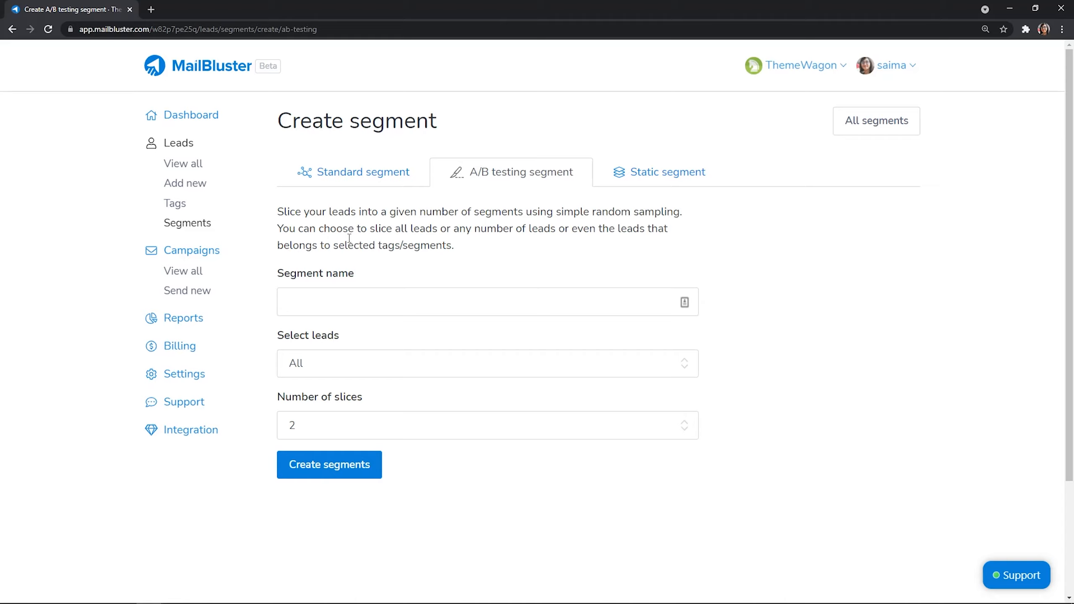
click(352, 299)
text(Domain WarmUp)
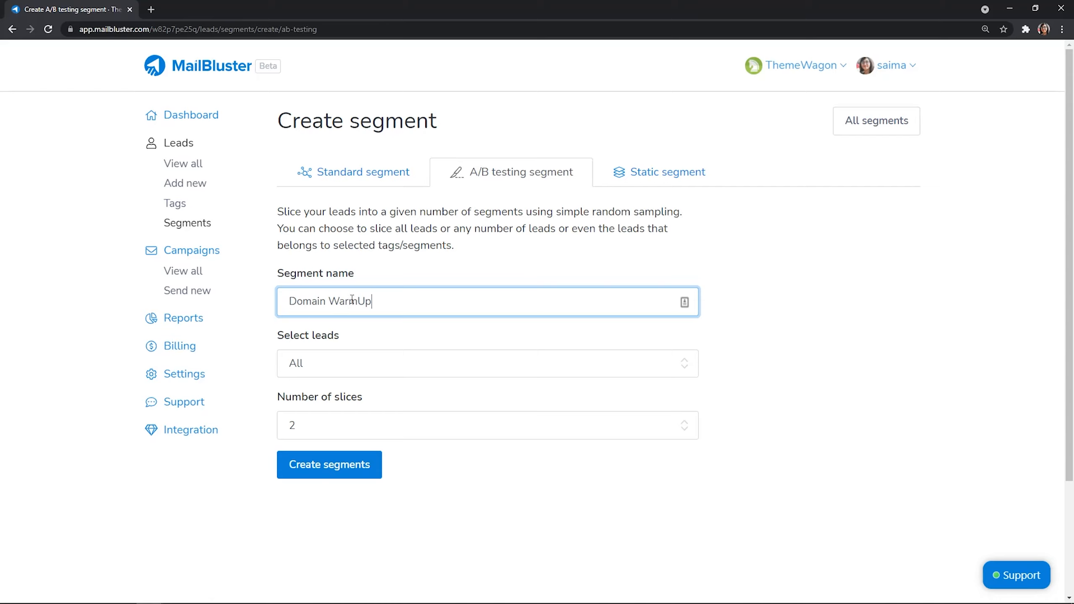
click(378, 367)
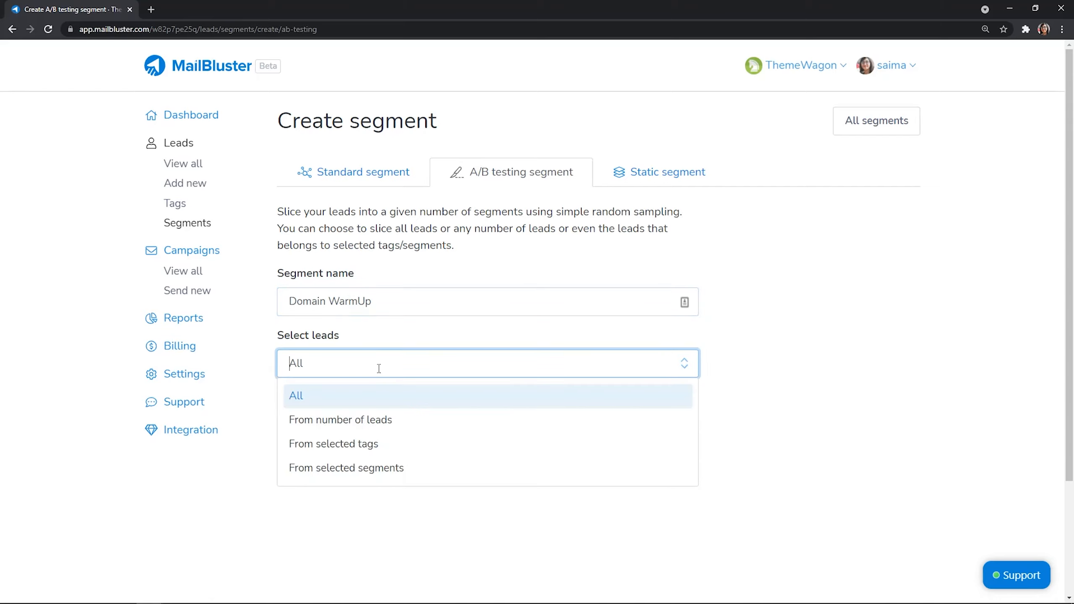
click(382, 391)
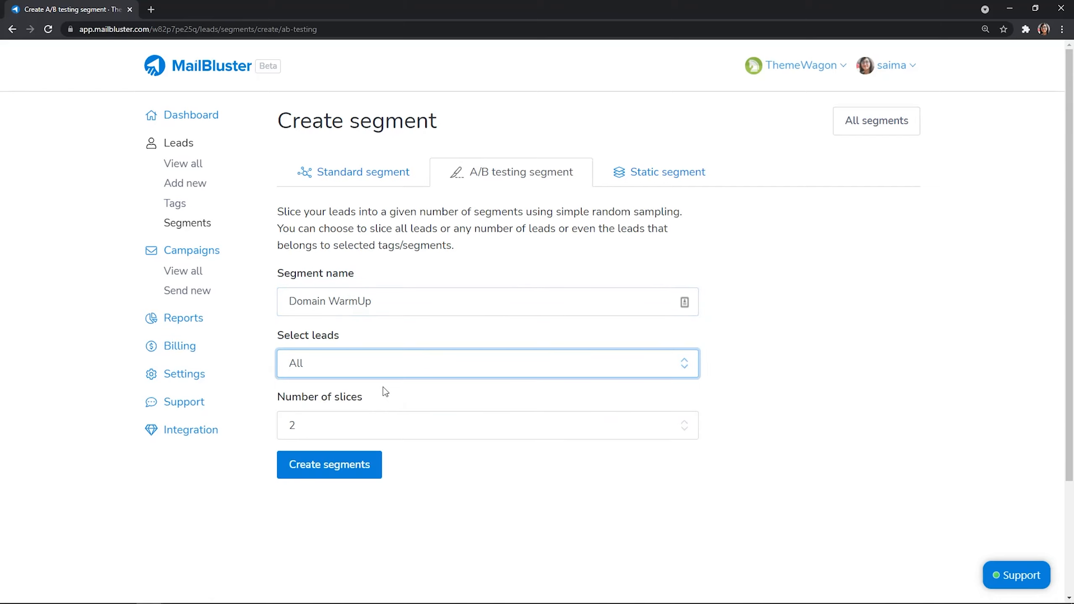
click(376, 426)
scroll(381, 453, down, 3)
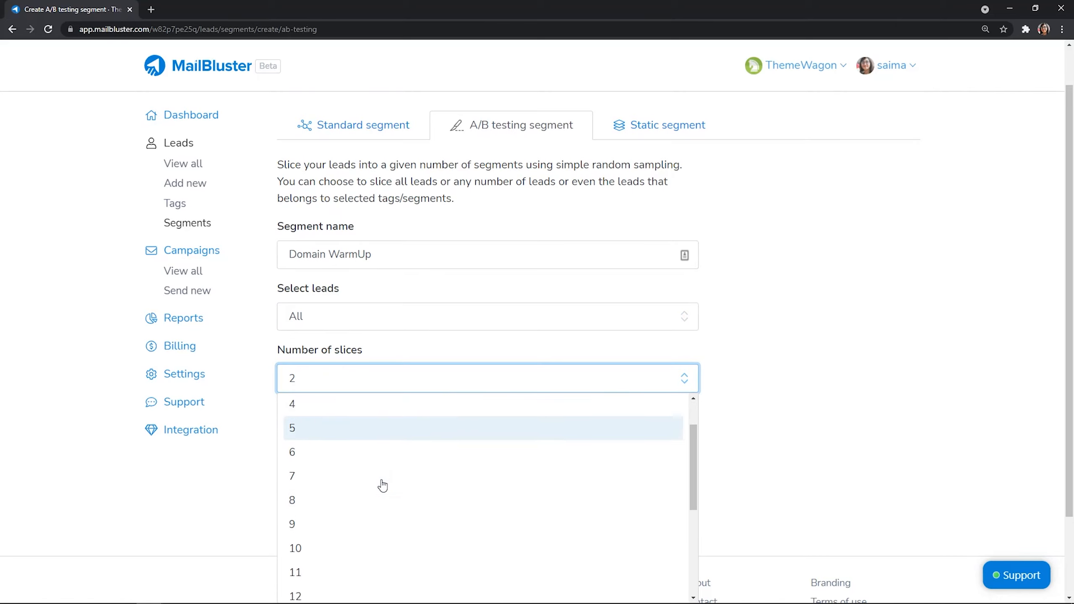
click(307, 492)
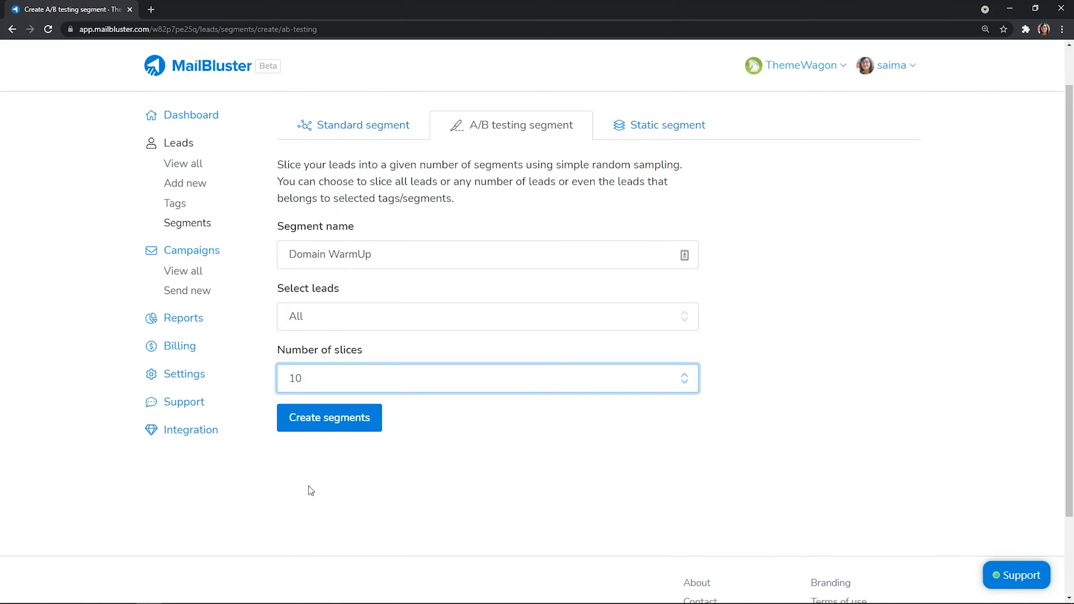
click(334, 423)
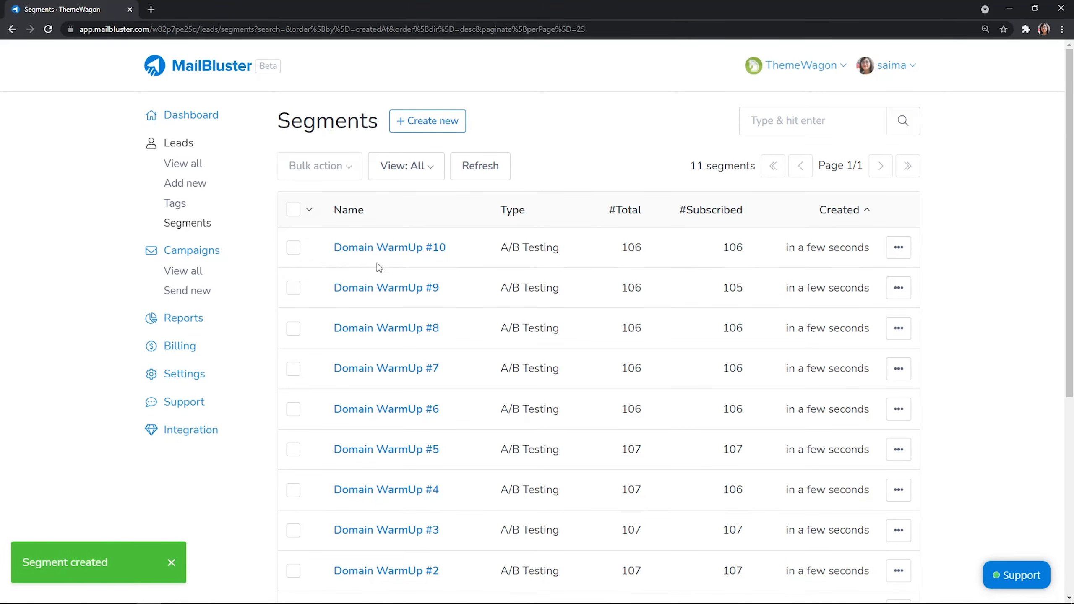
scroll(391, 321, down, 5)
scroll(391, 324, up, 5)
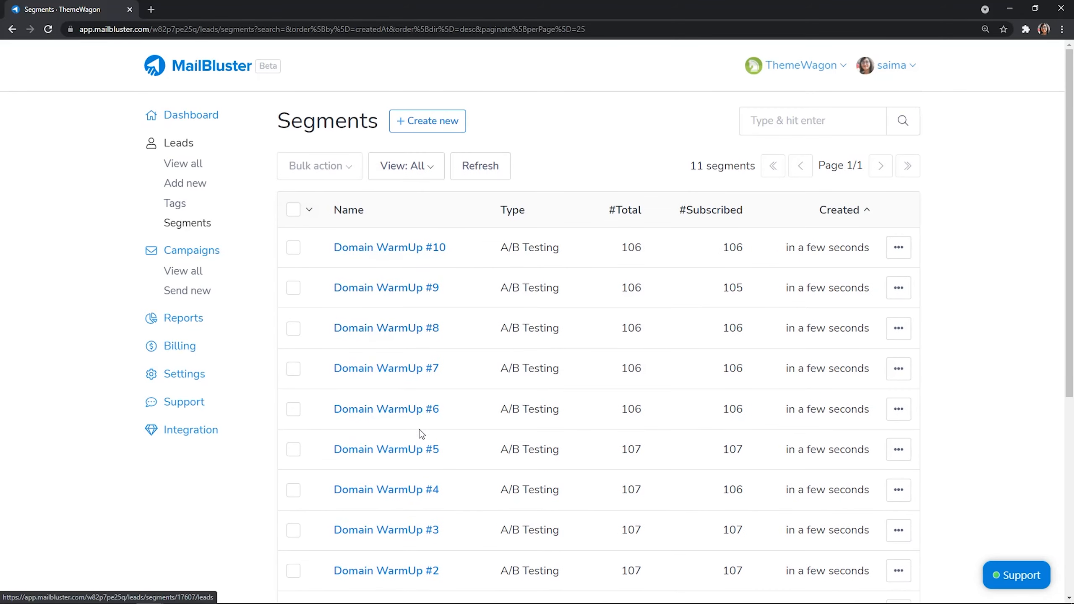
Start a static segment named "New List" and upload "MailBluster - Sample CSV - Leads to import.csv" from Downloads
click(458, 120)
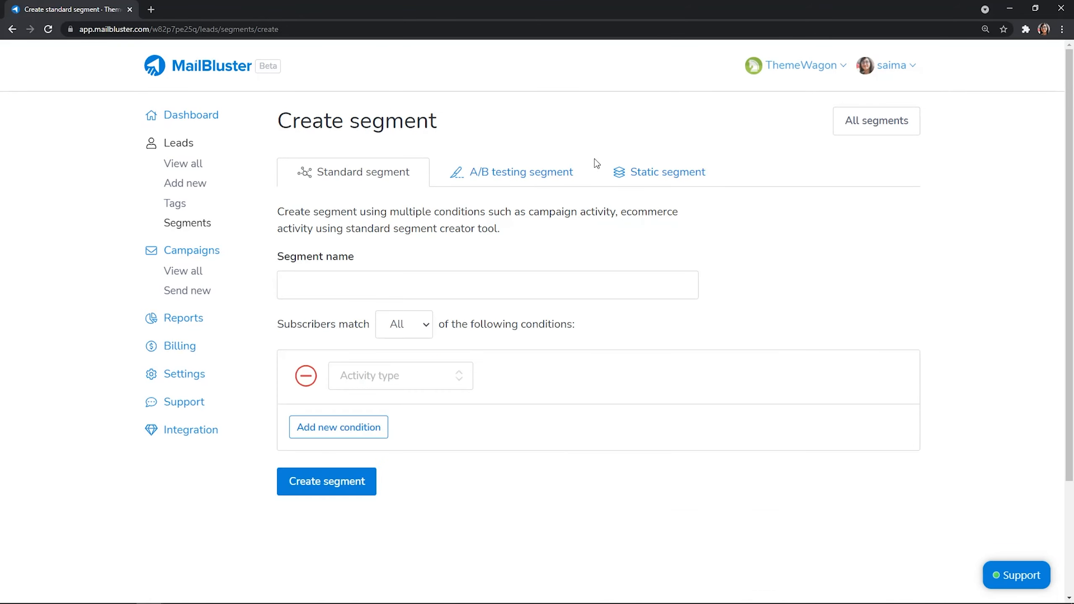
click(636, 167)
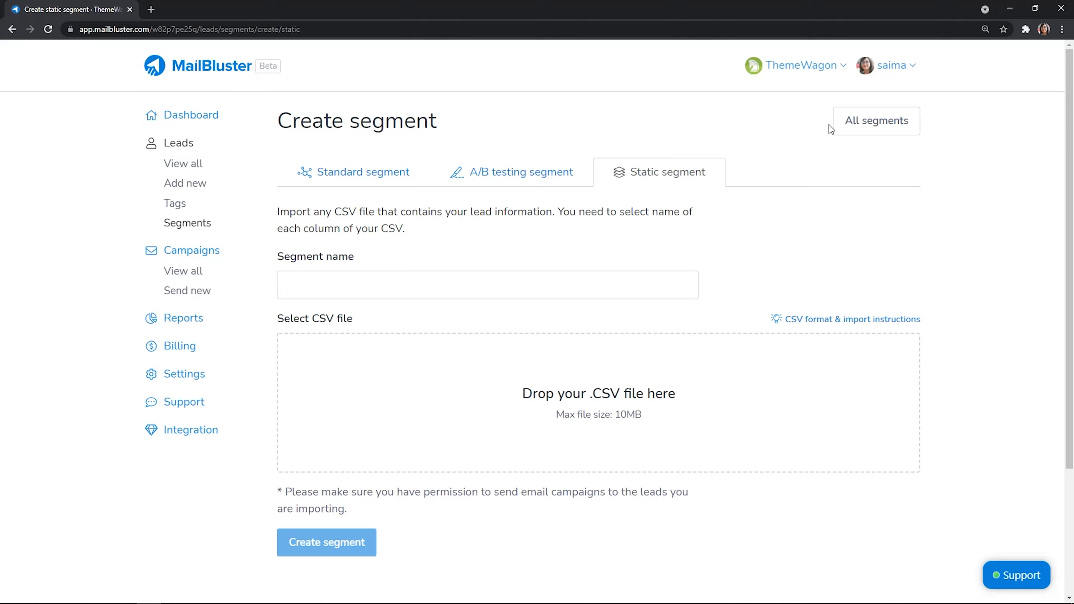
click(384, 288)
text(New List)
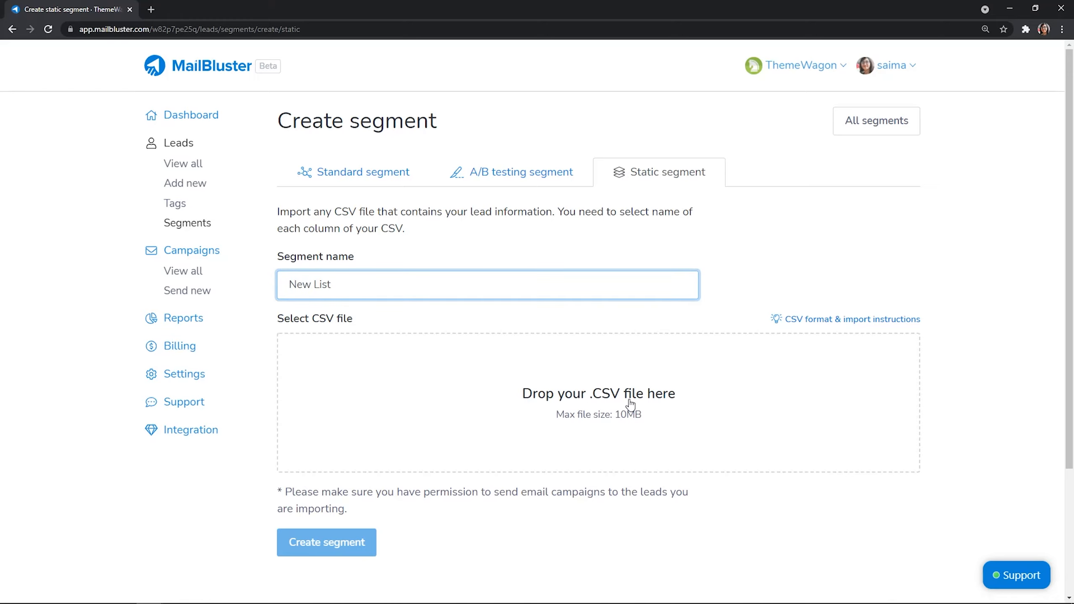
click(630, 404)
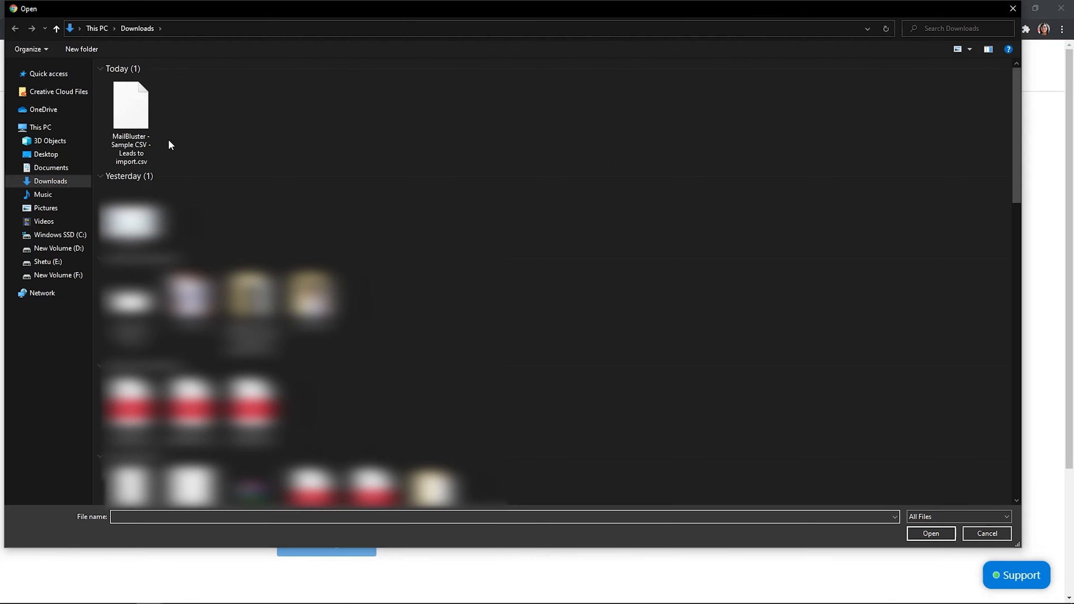
double_click(129, 120)
Match the first three CSV columns to First name, Last name and Email address
scroll(870, 537, down, 5)
click(365, 193)
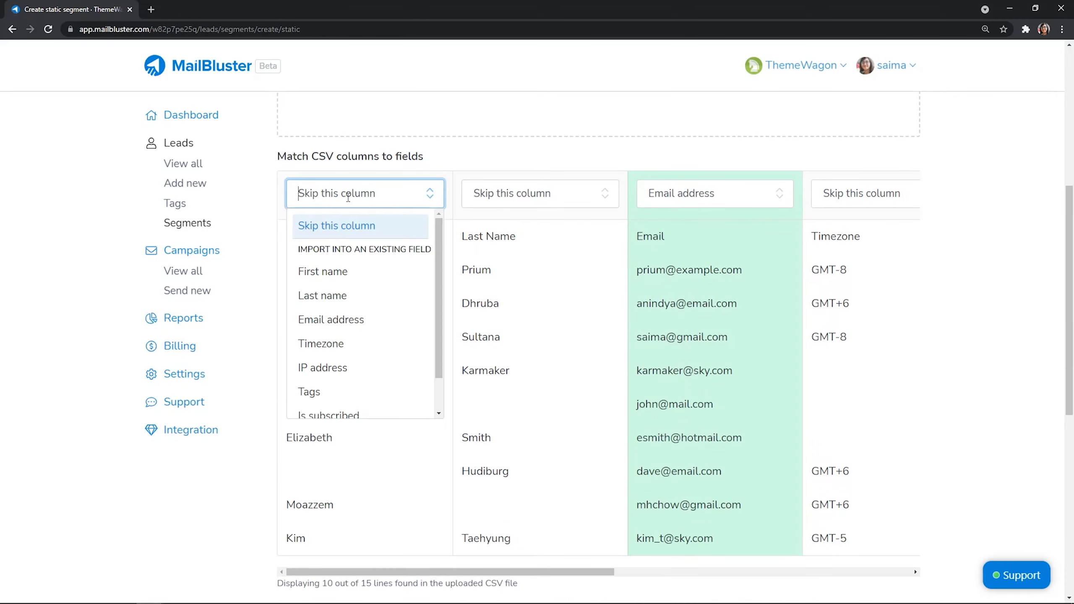
click(360, 267)
click(540, 193)
click(507, 295)
click(687, 205)
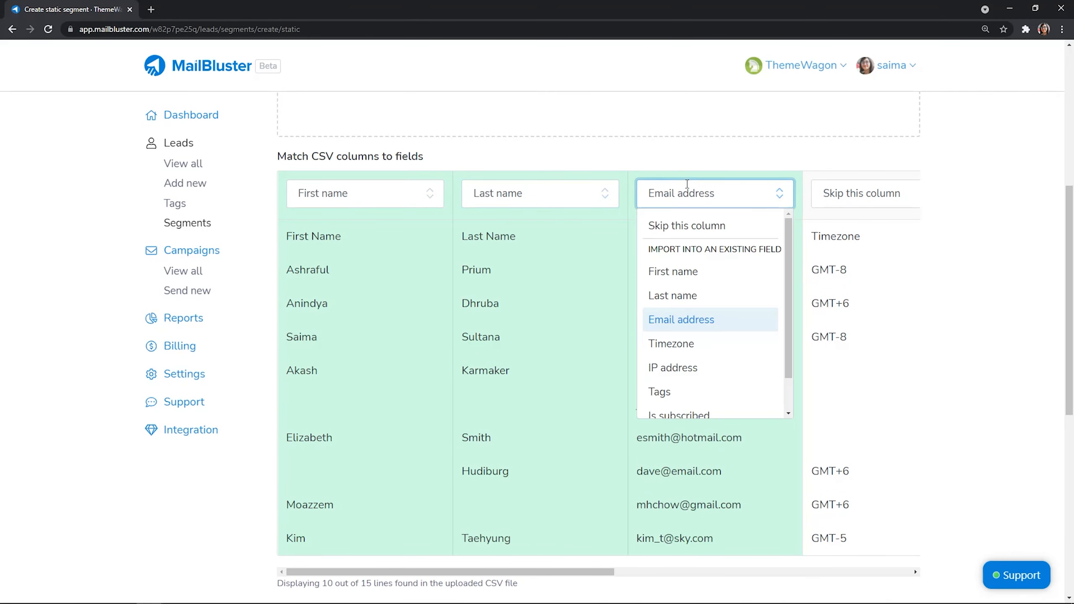
click(690, 319)
Match the fourth CSV column to Timezone and assign the remaining columns to their lead fields
click(863, 193)
click(832, 351)
drag(498, 572, 448, 580)
click(643, 201)
click(625, 397)
click(855, 207)
click(853, 377)
scroll(635, 488, down, 5)
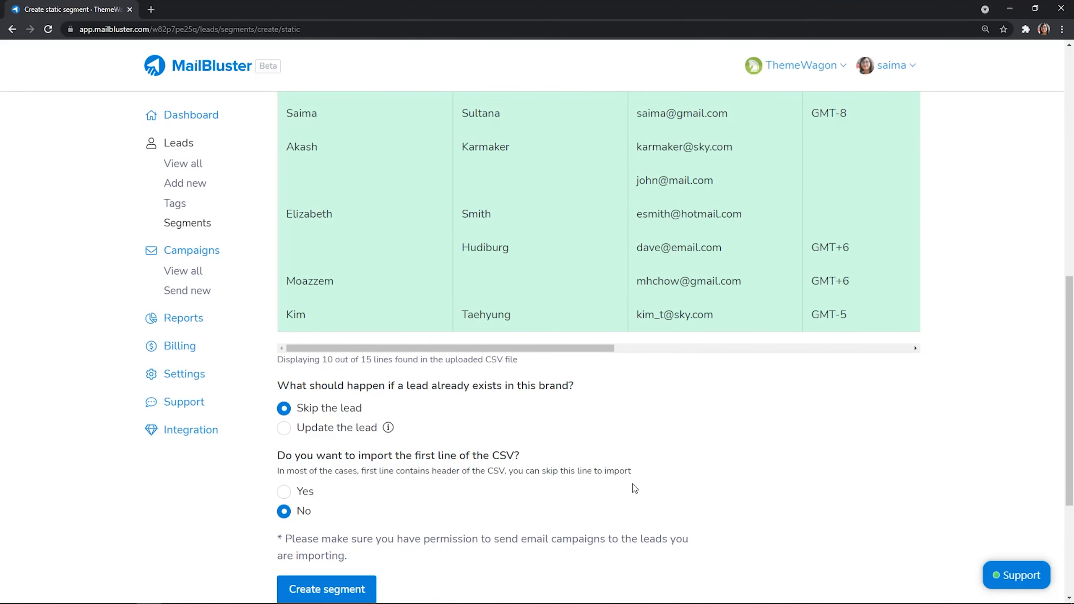
Create the static segment with existing leads skipped and the CSV's first line not imported, and return to the segments list
scroll(633, 484, down, 1)
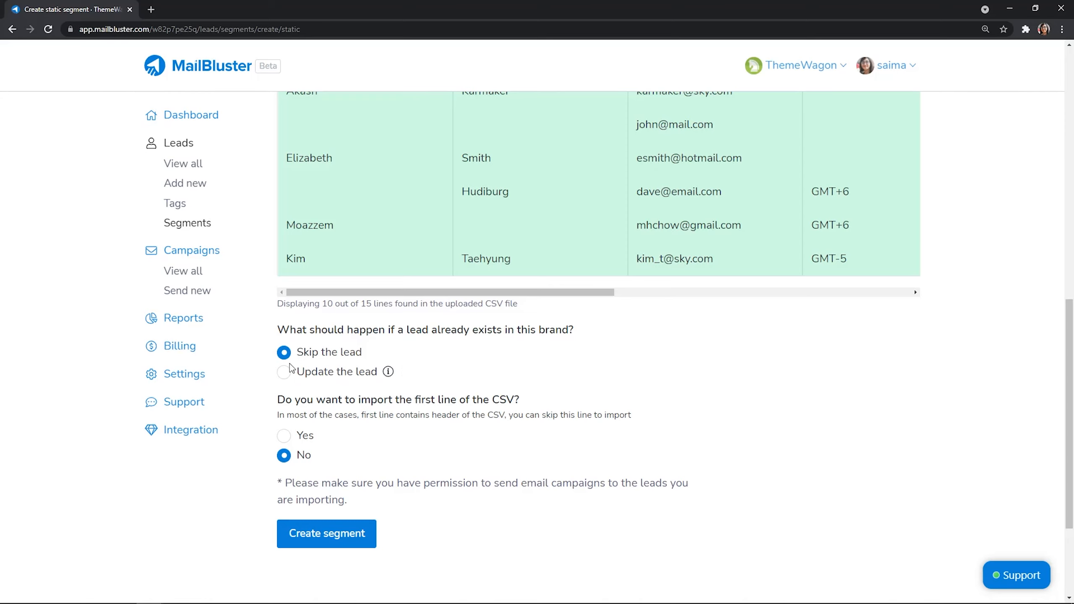
click(315, 546)
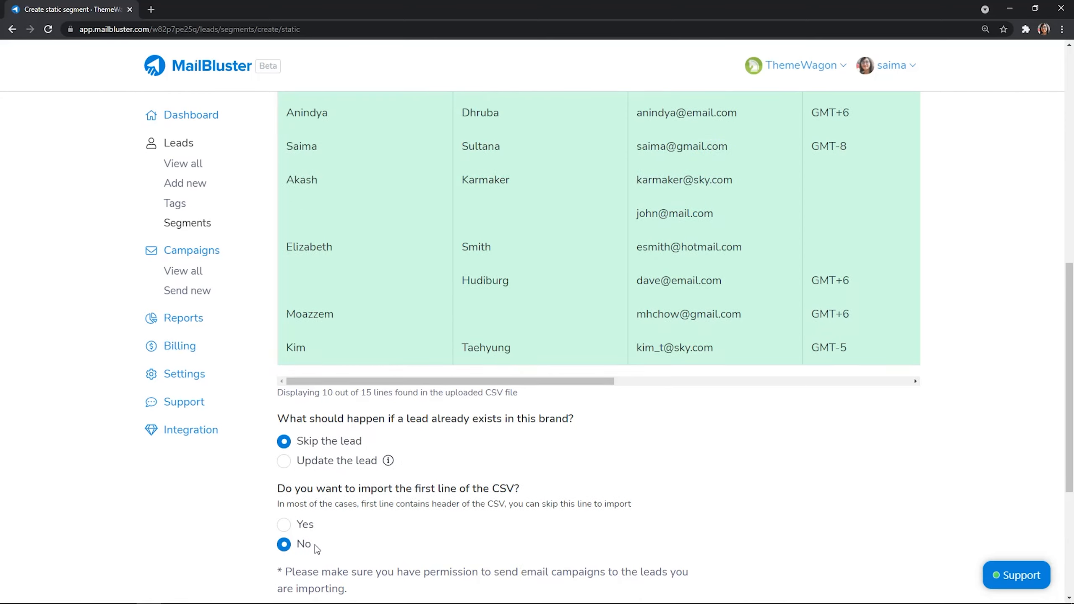
click(192, 224)
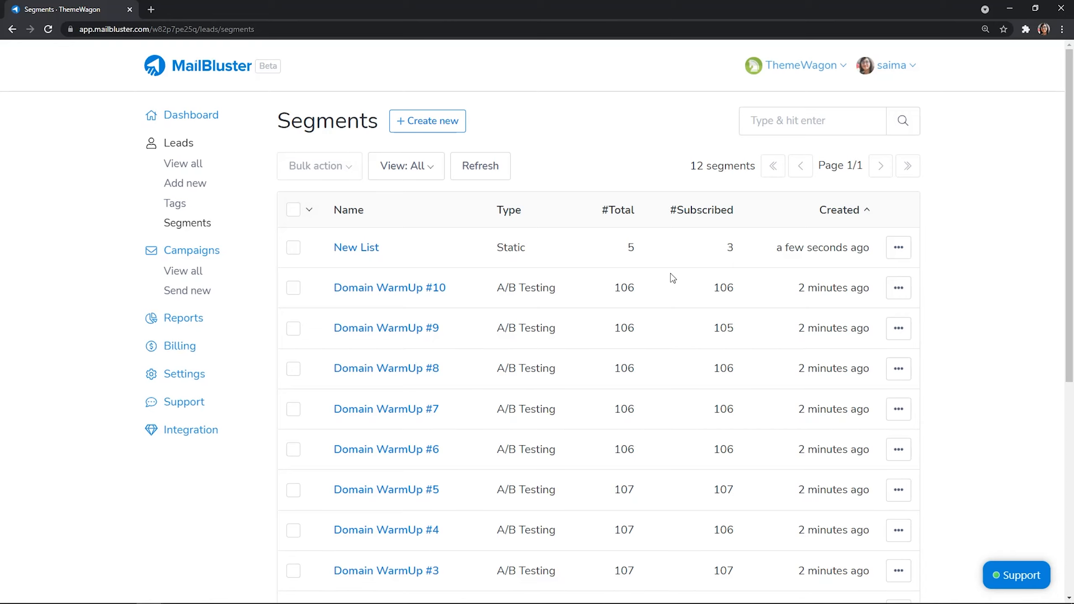
View the leads of the New List segment and its CSV import page, and return to the segments list
click(345, 249)
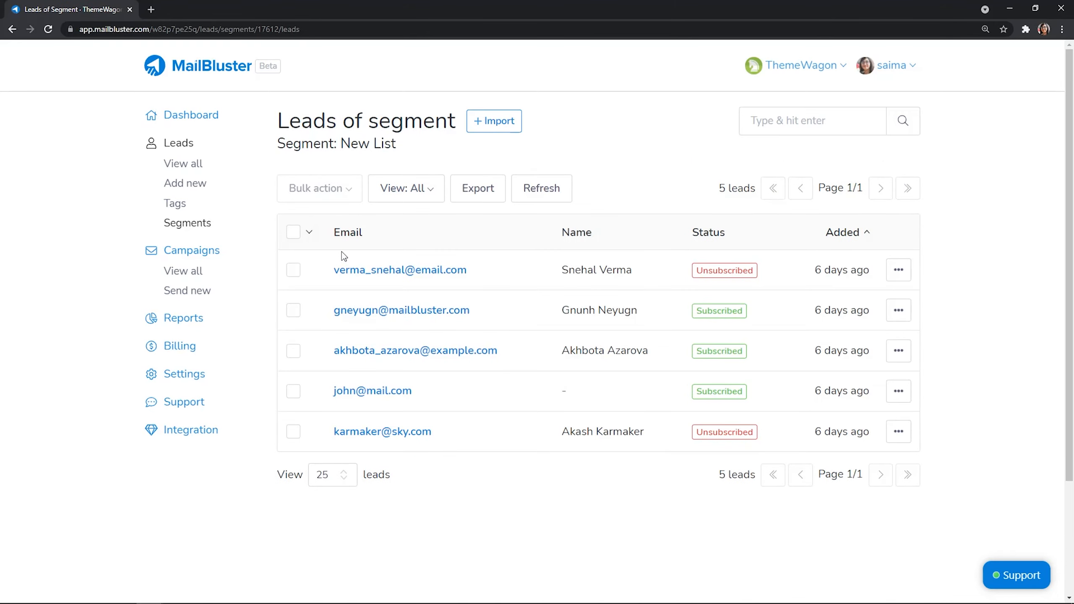
click(504, 128)
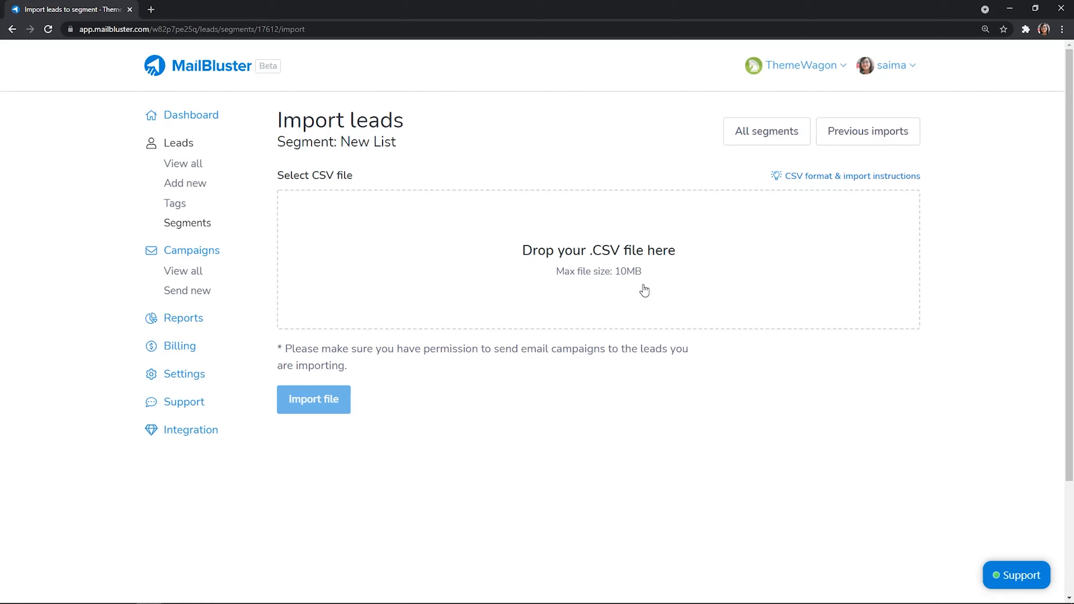
click(197, 223)
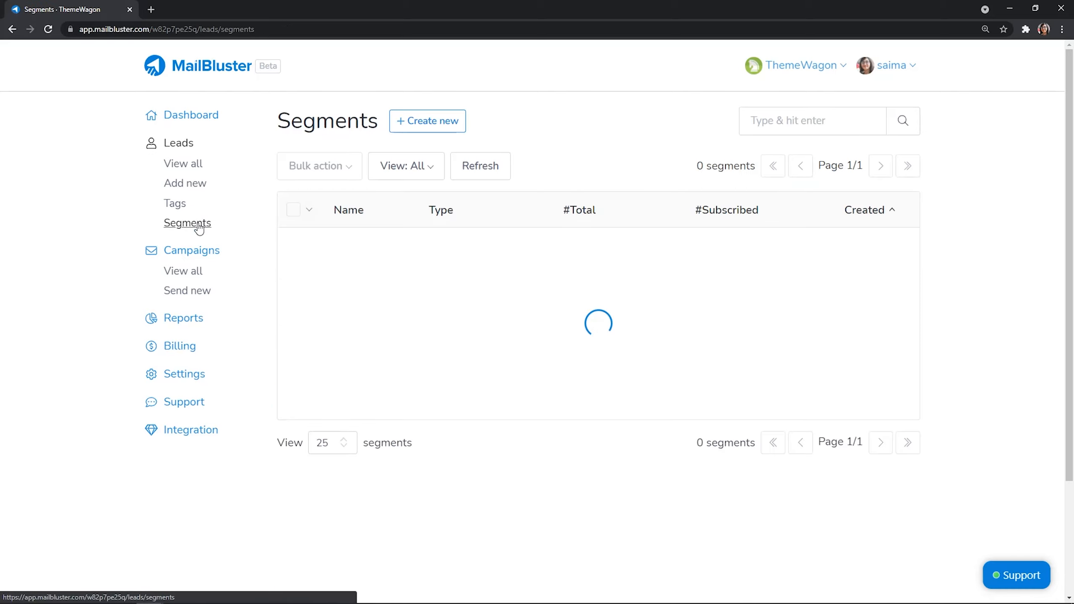
scroll(503, 318, down, 3)
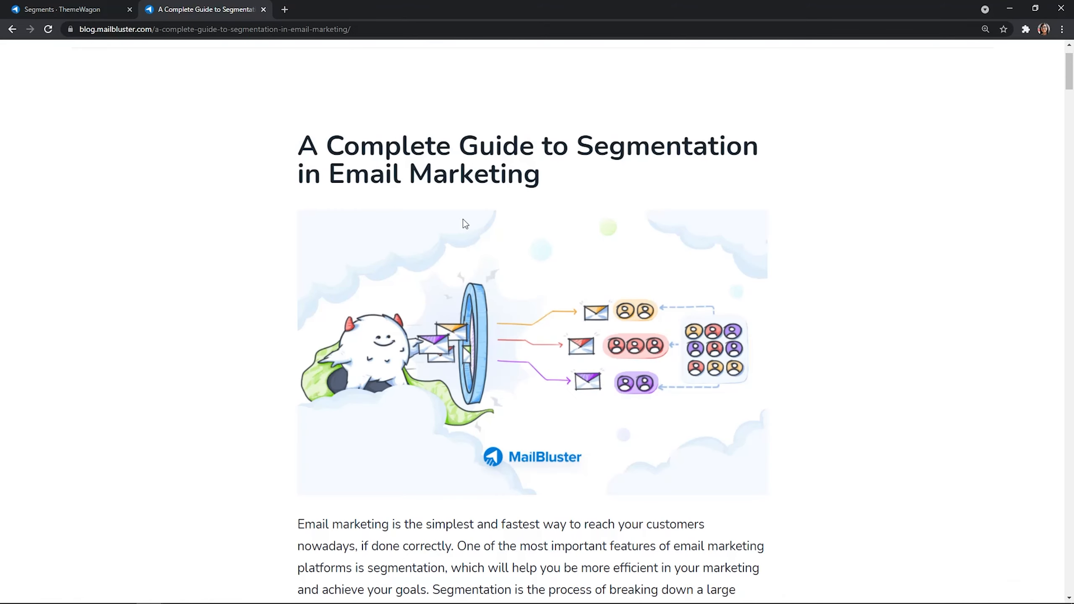